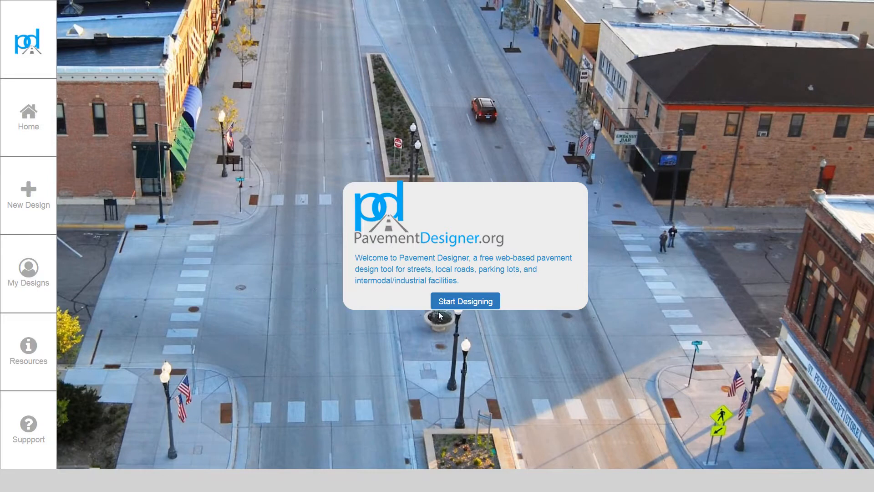
# Start a new design for a street project with the Concrete street type.
pyautogui.click(461, 304)
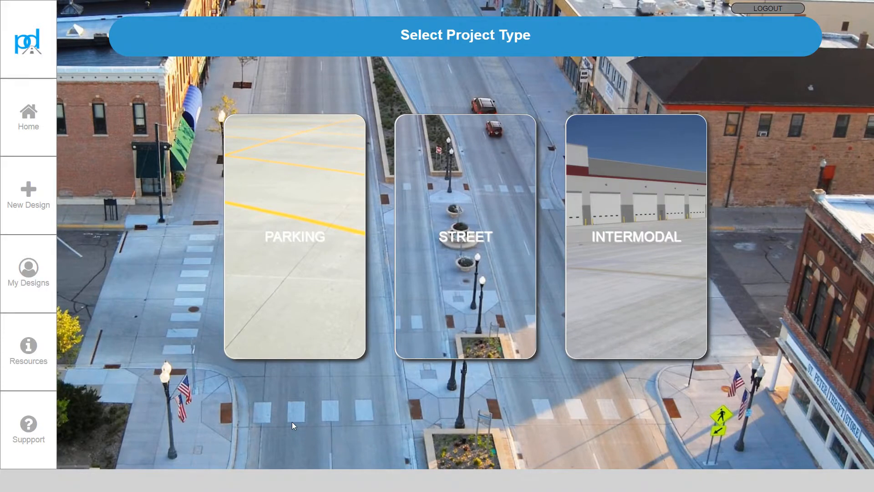
pyautogui.moveTo(486, 311)
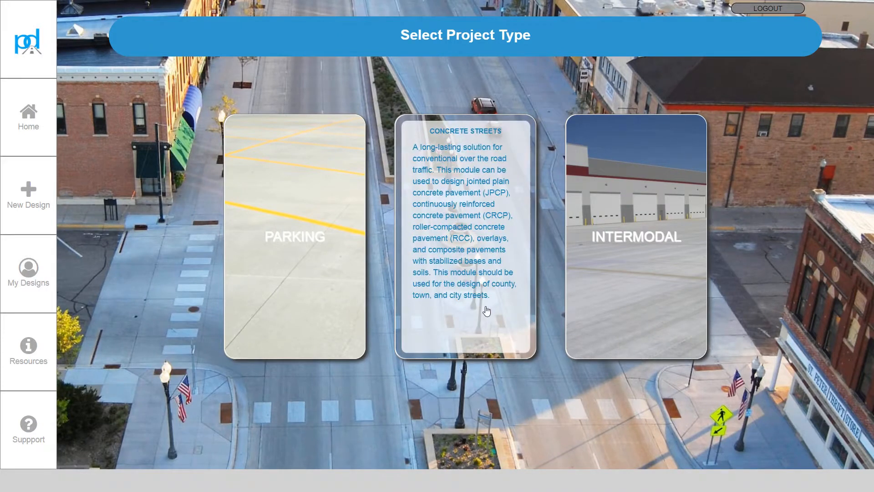
pyautogui.click(486, 311)
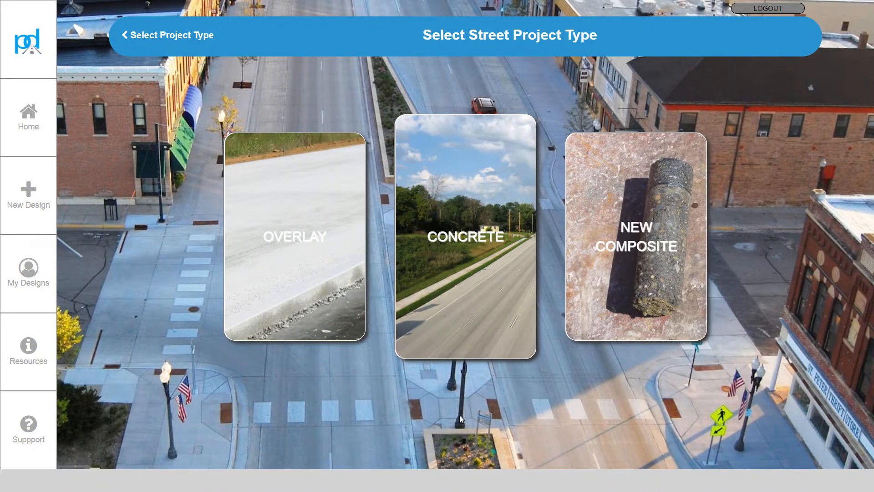
pyautogui.moveTo(487, 324)
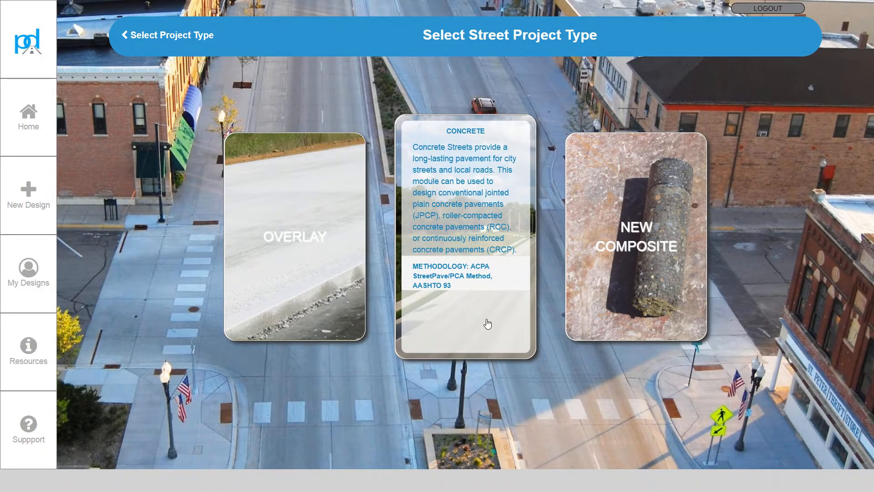
pyautogui.click(485, 327)
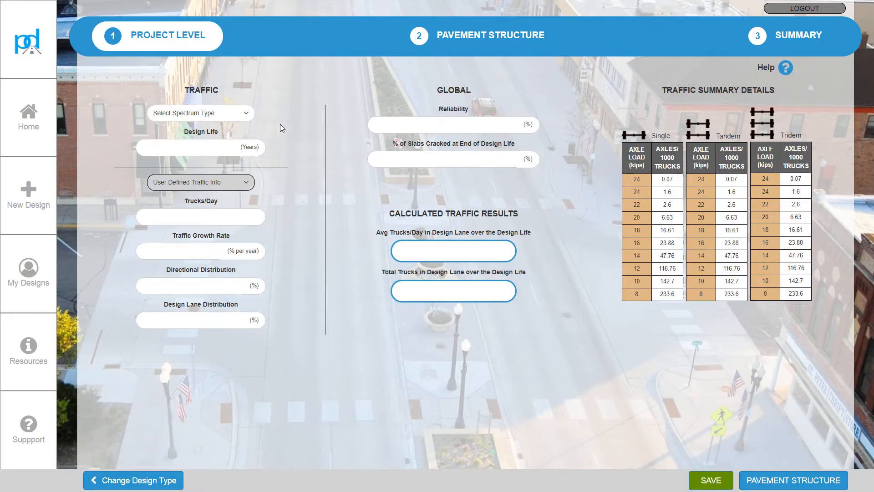
pyautogui.click(247, 115)
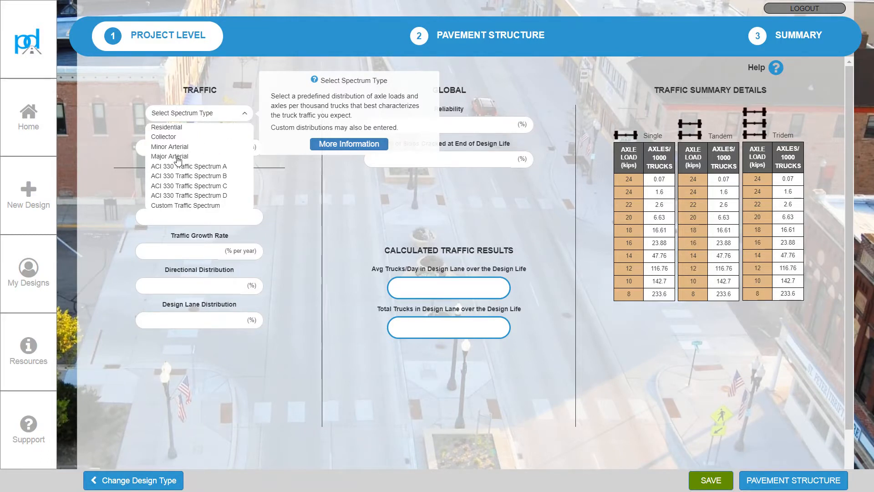
pyautogui.click(201, 206)
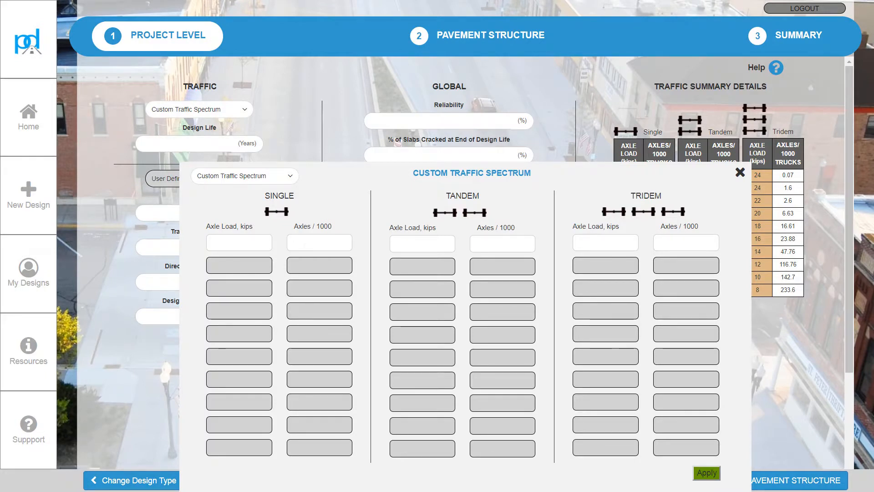
pyautogui.click(740, 172)
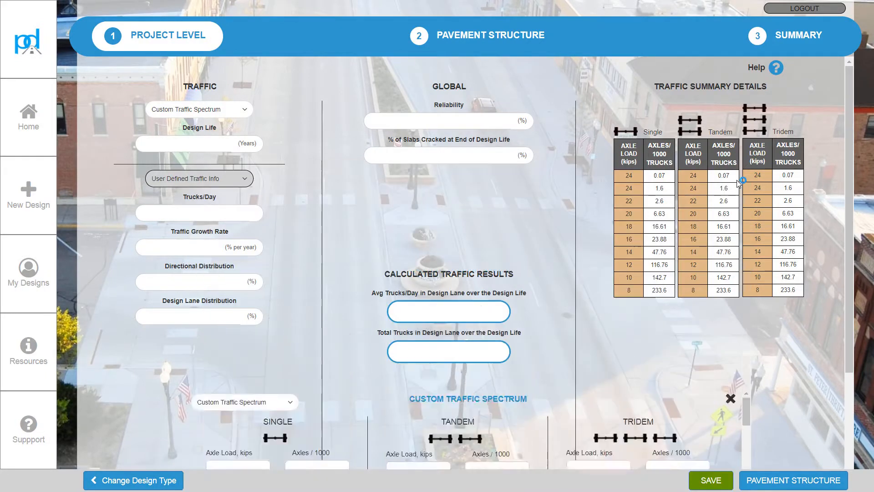
# Set the traffic spectrum type to Minor Arterial and review the detailed help on the traffic categories.
pyautogui.click(245, 110)
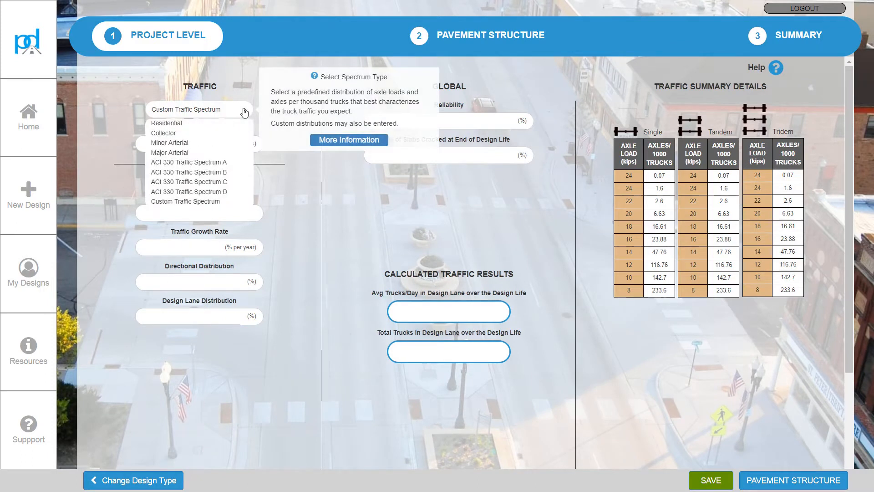
pyautogui.click(180, 144)
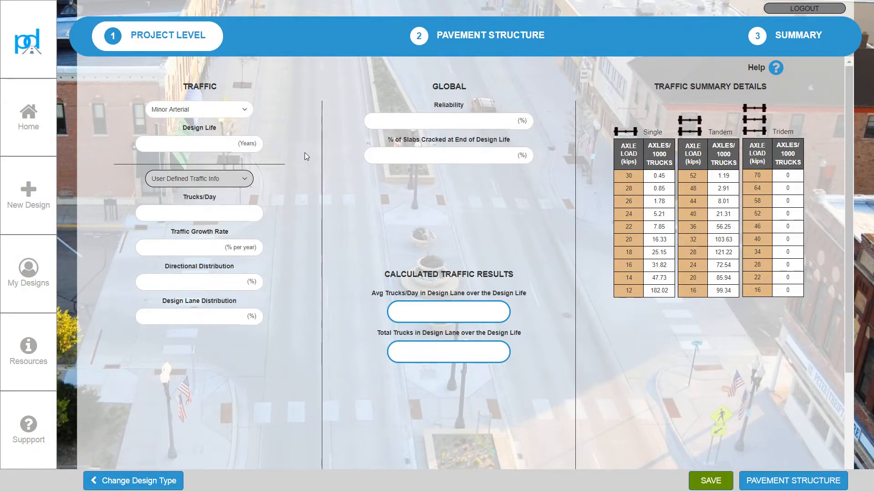
pyautogui.moveTo(239, 113)
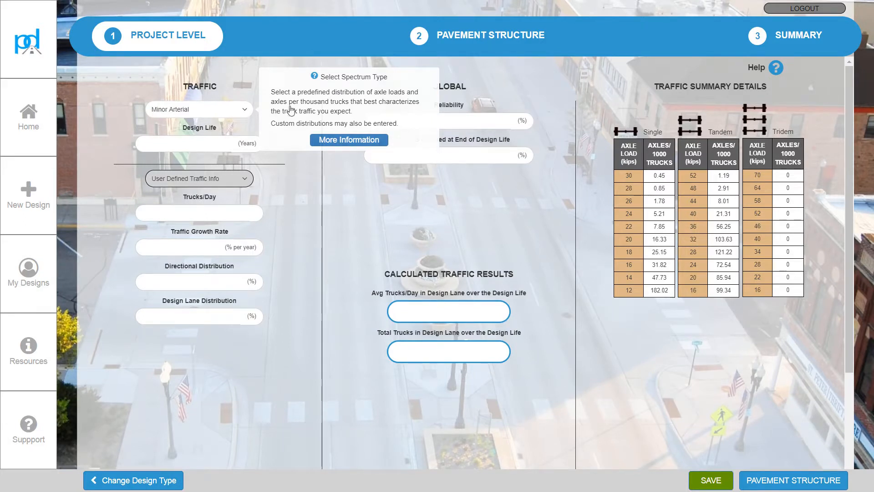
pyautogui.click(336, 141)
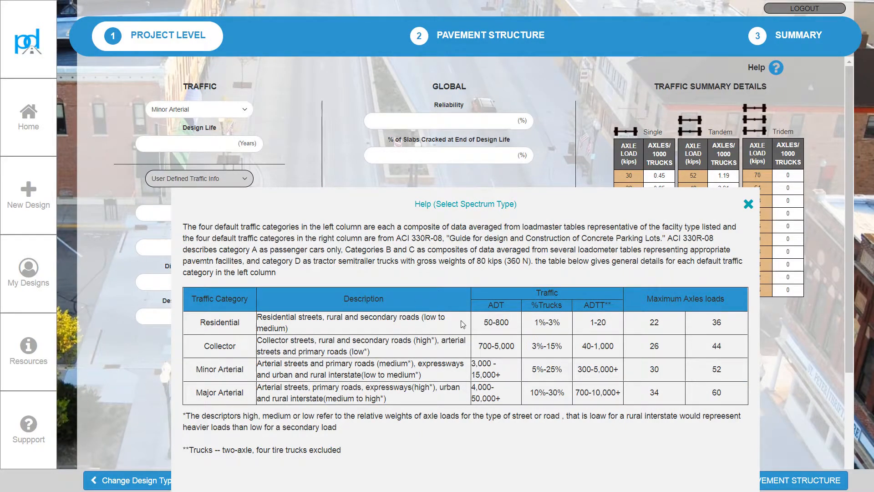
pyautogui.click(748, 204)
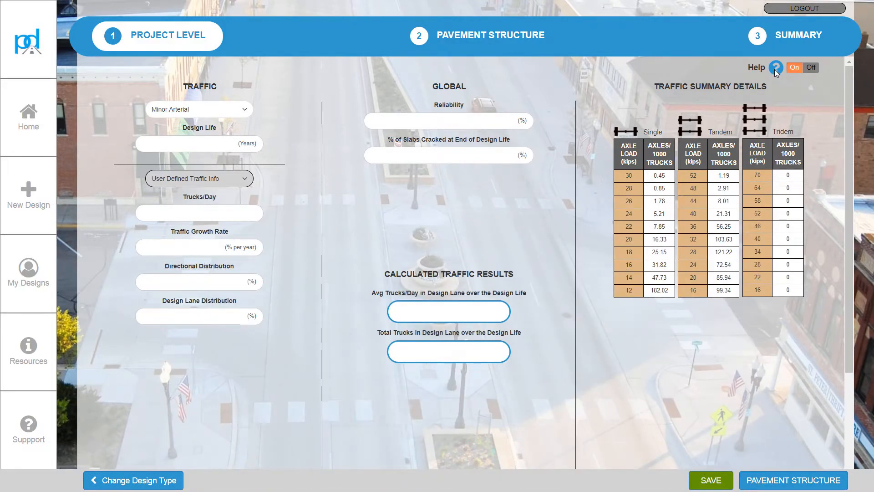
# Turn off the help pop-ups and set the design life to 30 years.
pyautogui.click(810, 68)
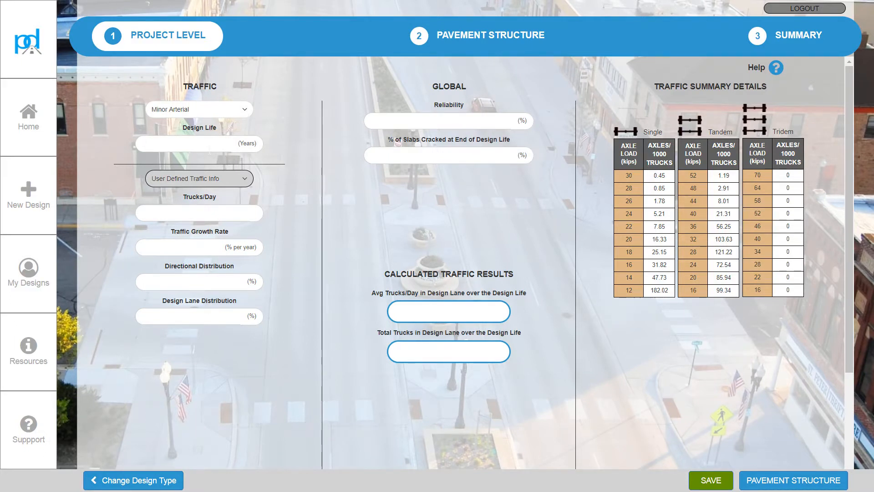
pyautogui.write('30')
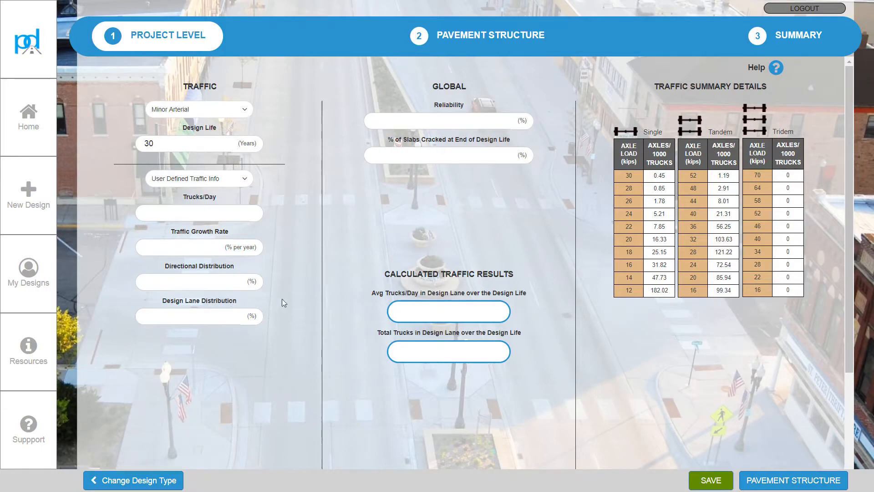
# Examine the form for estimating traffic from an asphalt design, including its layer count and Layer 1 material choices, and close it.
pyautogui.click(245, 181)
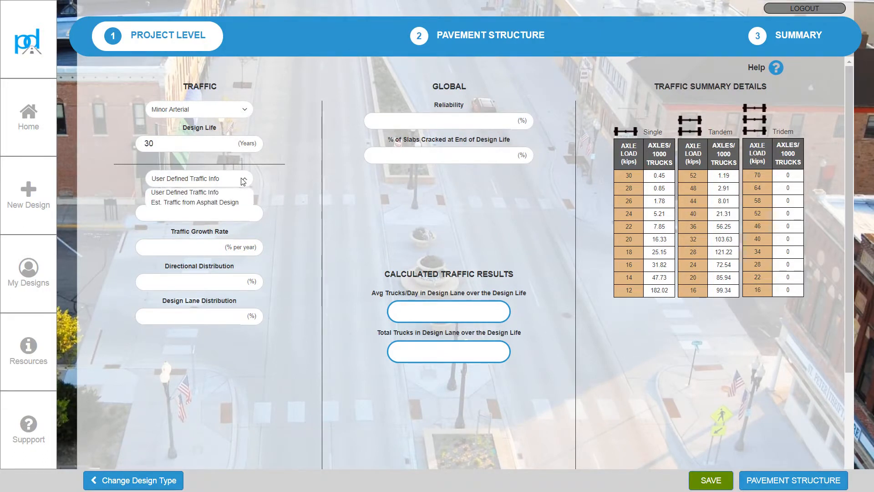
pyautogui.click(204, 204)
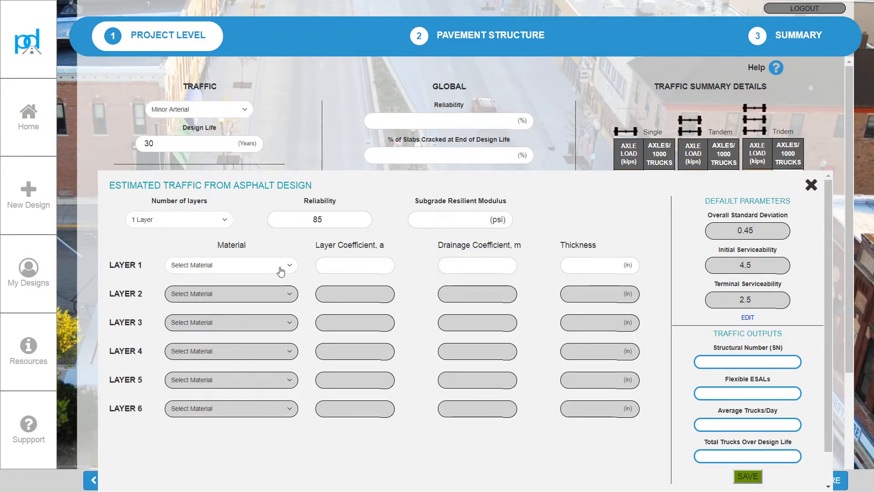
pyautogui.click(220, 223)
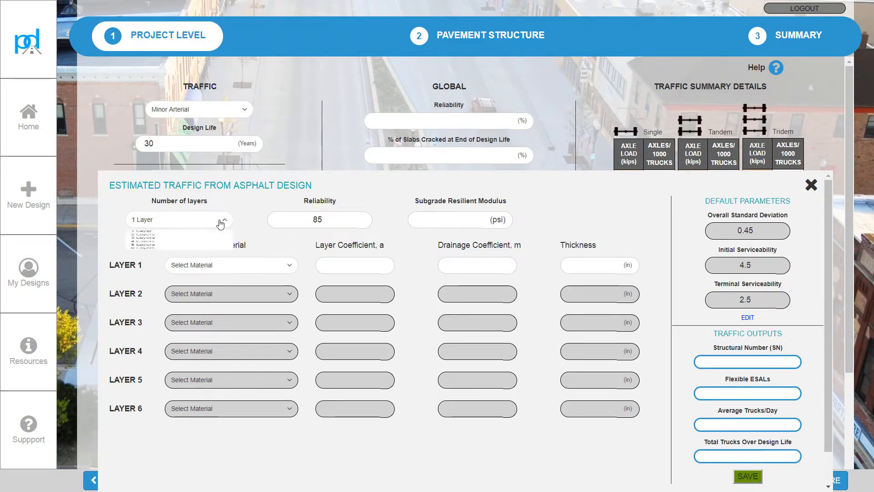
pyautogui.click(220, 223)
pyautogui.click(271, 270)
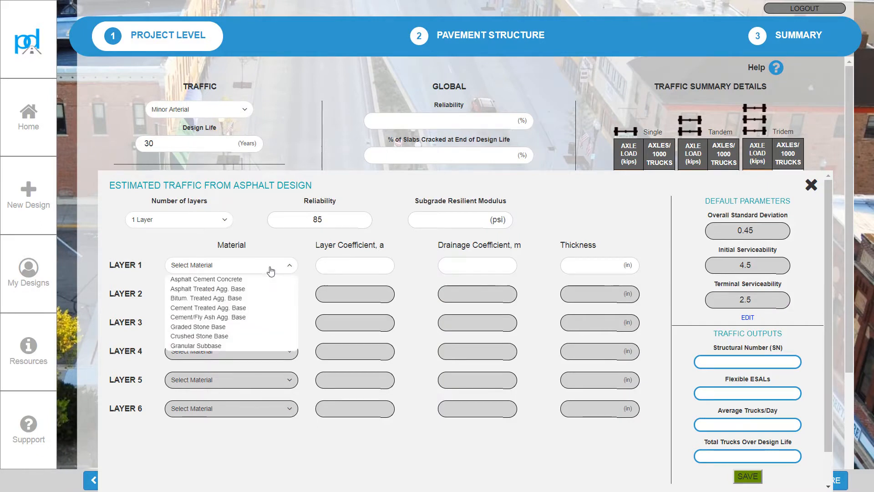
pyautogui.click(272, 272)
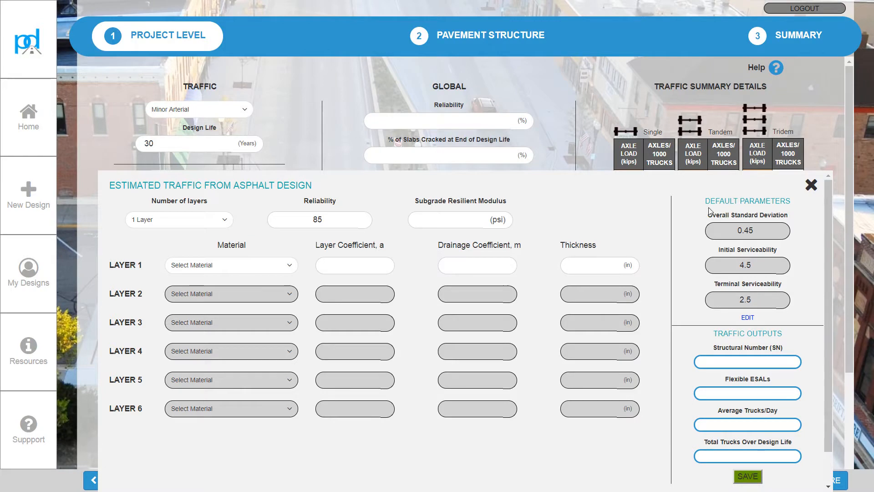
pyautogui.click(812, 185)
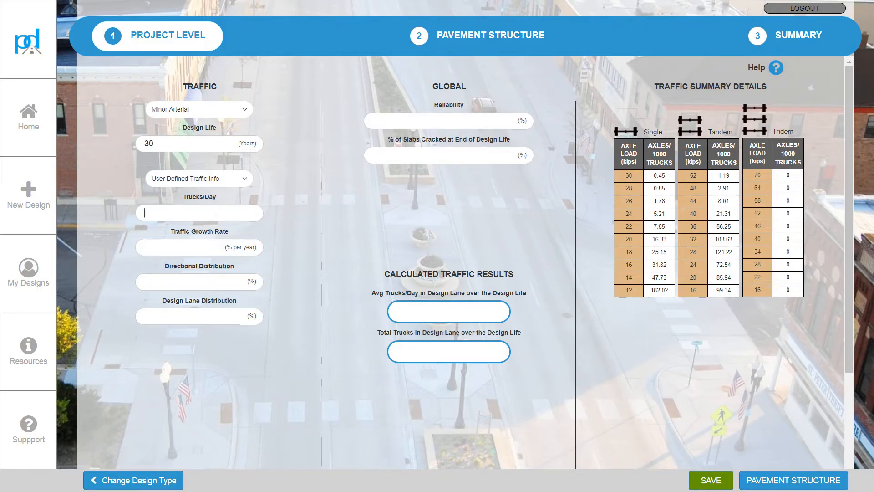
# Enter 500 trucks per day, 1% yearly traffic growth, 50% directional distribution and 90% design lane distribution.
pyautogui.write('500')
pyautogui.click(145, 281)
pyautogui.write('5')
pyautogui.write('0')
pyautogui.write('90')
pyautogui.press('Tab')
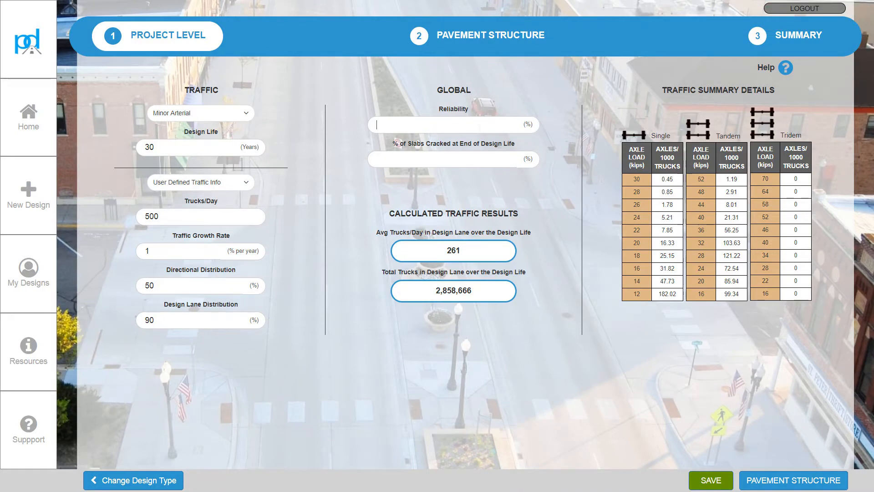
# Set the global reliability to 80% and the slabs cracked at end of design life to 20%.
pyautogui.write('80')
pyautogui.press('Tab')
pyautogui.write('20')
pyautogui.click(428, 167)
pyautogui.click(385, 159)
# Proceed to the pavement structure stage and choose JPCP as the pavement design type.
pyautogui.click(768, 482)
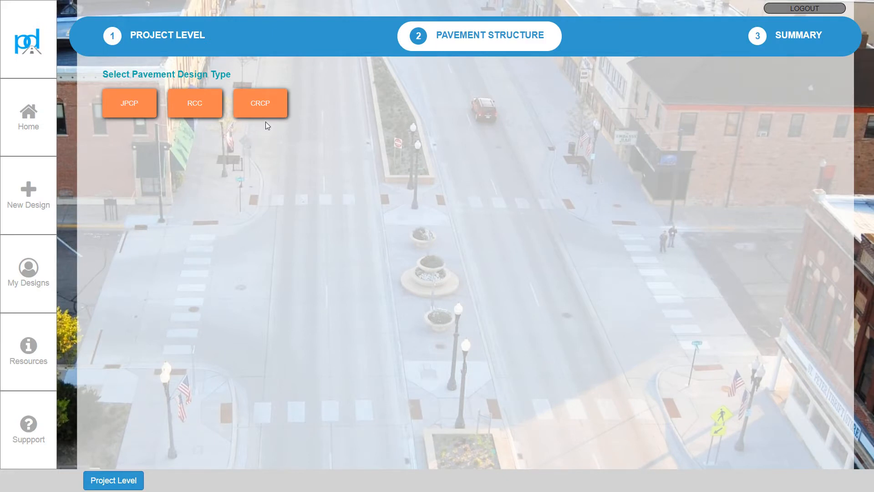
pyautogui.click(130, 104)
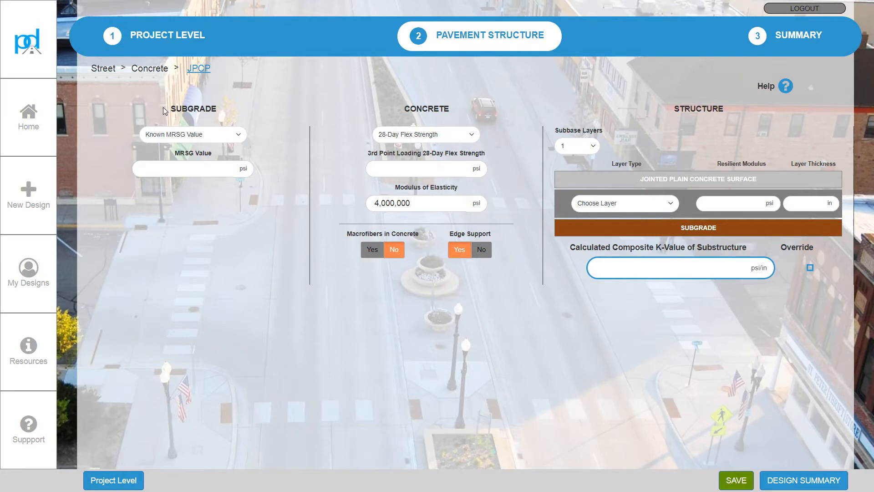
pyautogui.click(197, 69)
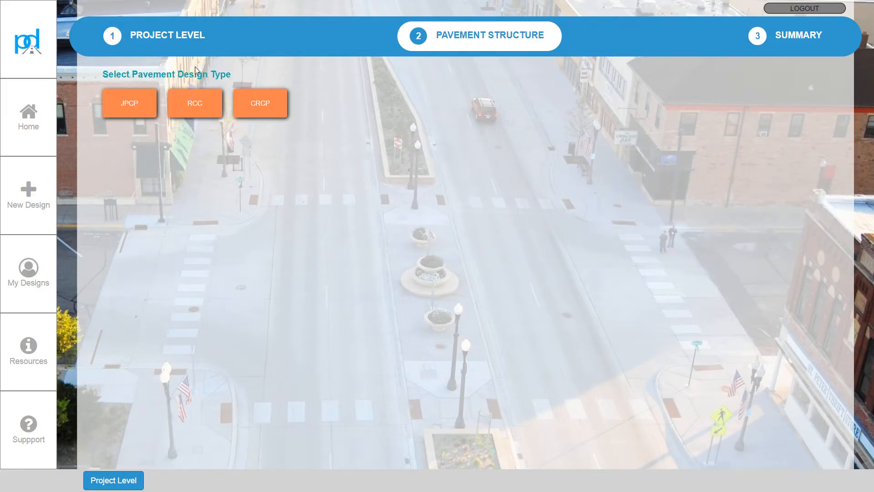
pyautogui.click(137, 111)
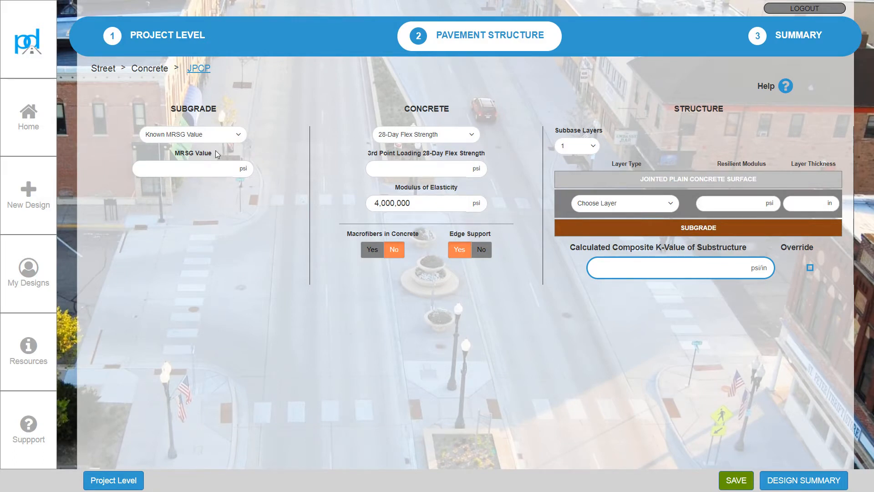
# Define the subgrade by California Bearing Ratio with a CBR value of 3%.
pyautogui.click(201, 136)
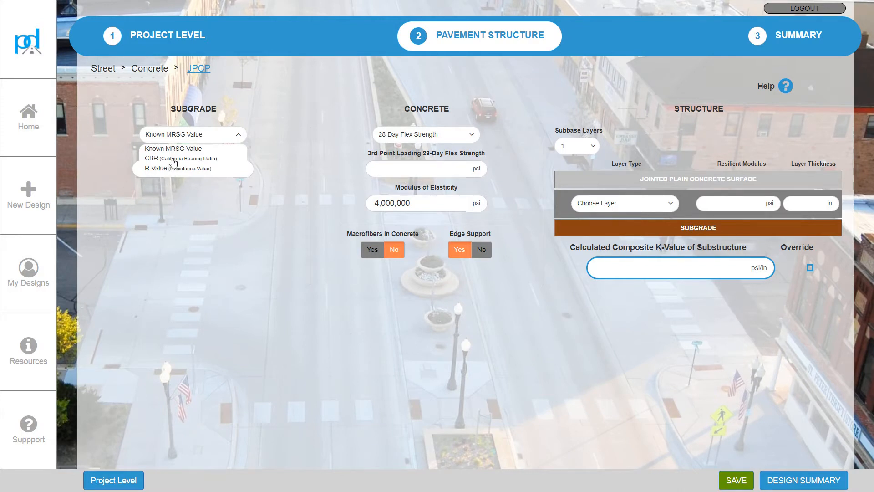
pyautogui.click(174, 161)
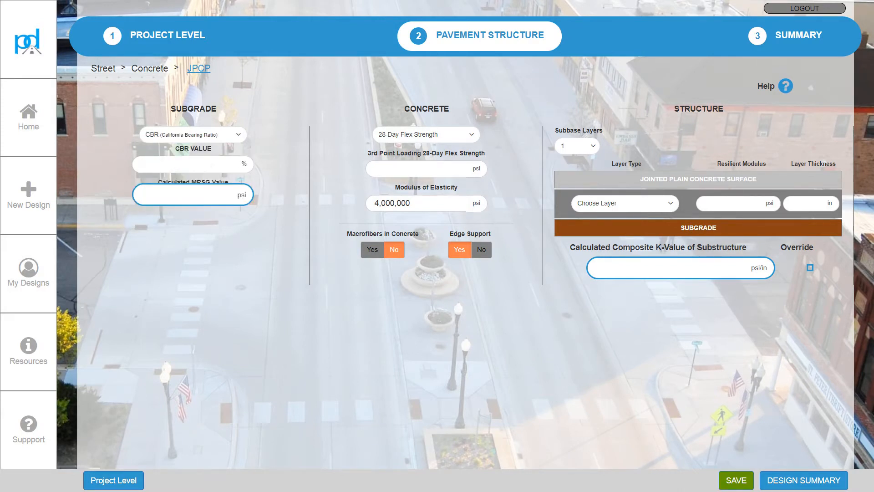
pyautogui.write('3')
# Define the concrete by compressive strength and set it to 4,000 psi.
pyautogui.click(462, 138)
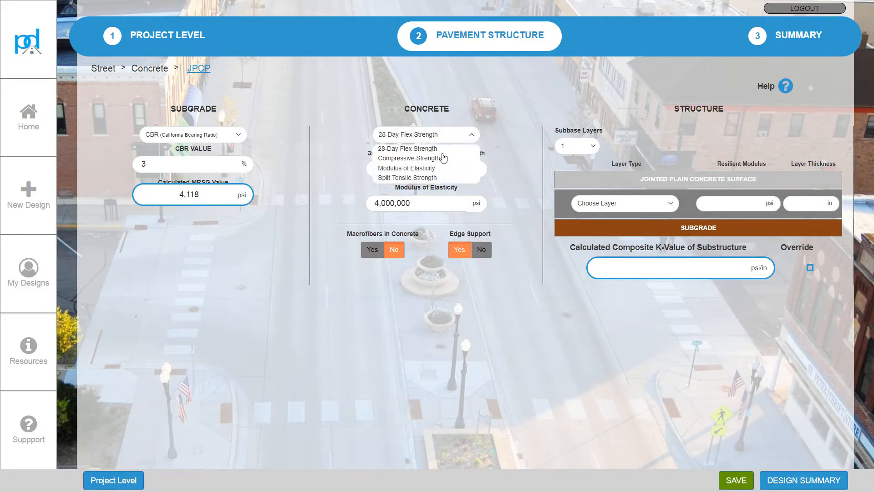
pyautogui.click(415, 159)
pyautogui.click(411, 169)
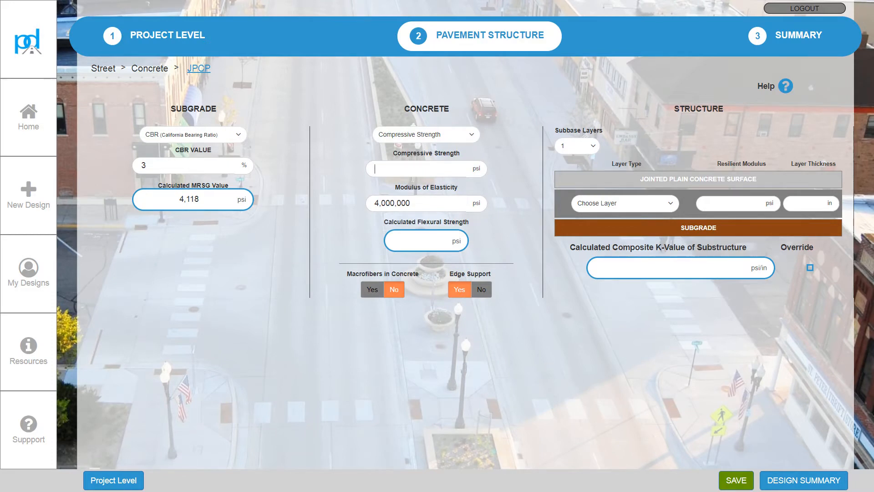
pyautogui.write('4000')
pyautogui.click(372, 289)
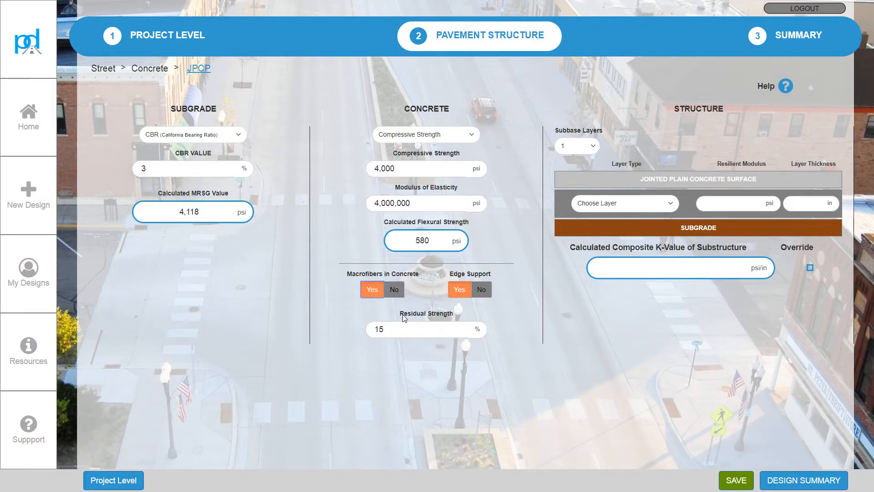
pyautogui.moveTo(412, 314); pyautogui.dragTo(446, 314)
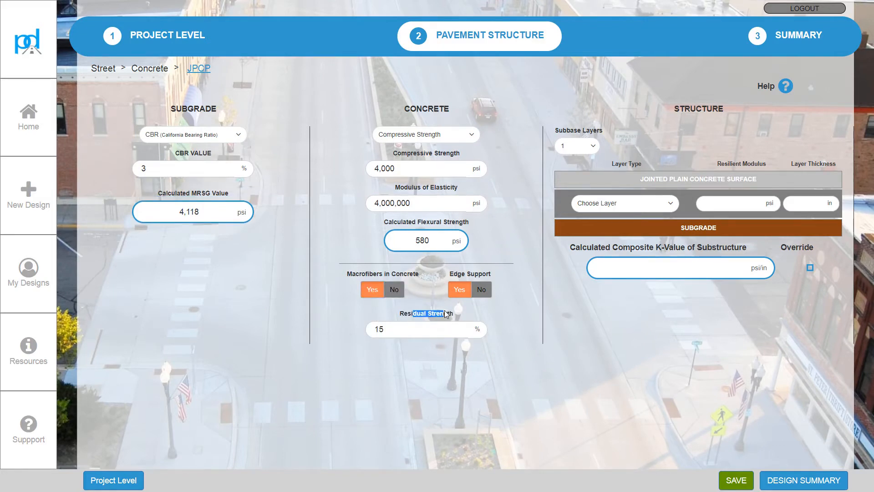
pyautogui.click(389, 315)
pyautogui.click(394, 291)
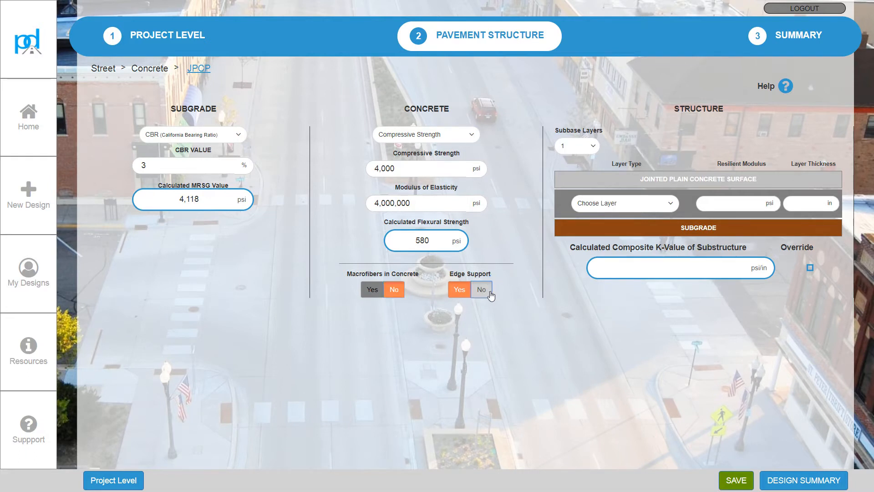
pyautogui.click(481, 291)
pyautogui.click(461, 293)
# Choose 1 as the number of subbase layers in the pavement structure.
pyautogui.click(596, 150)
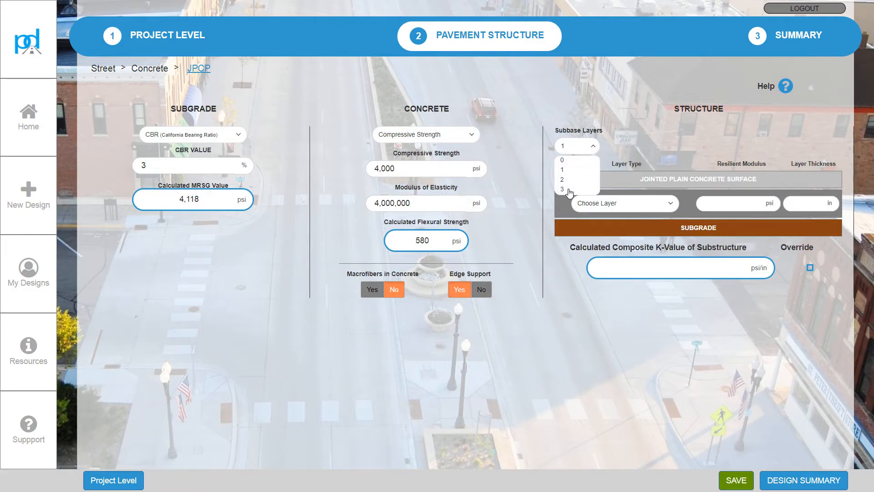
pyautogui.click(567, 171)
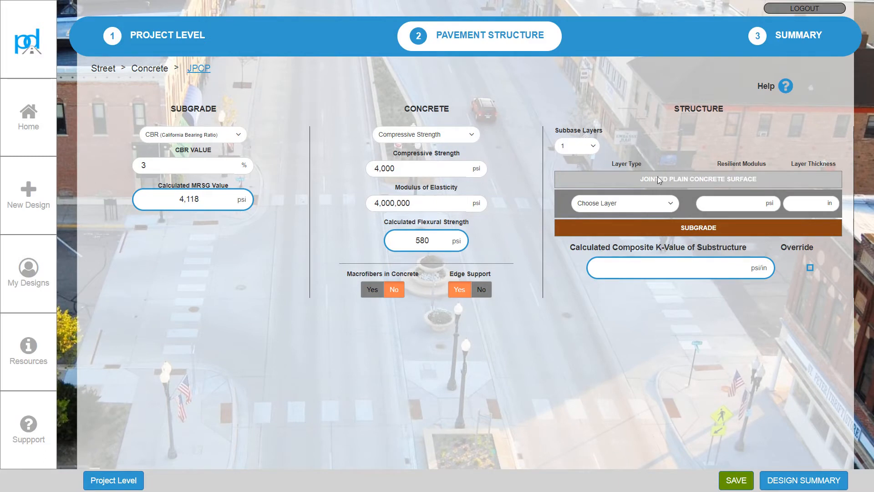
# Define the subbase layer as Granular Base with a layer thickness of 4 in.
pyautogui.click(669, 205)
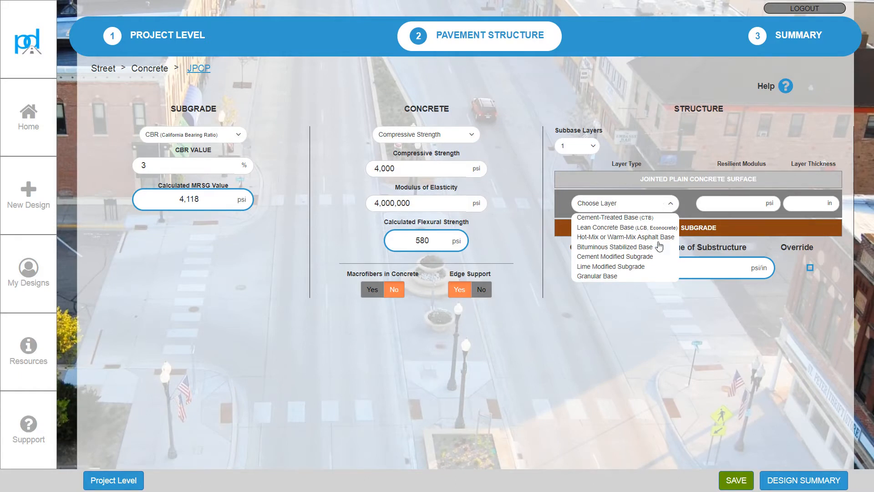
pyautogui.click(608, 276)
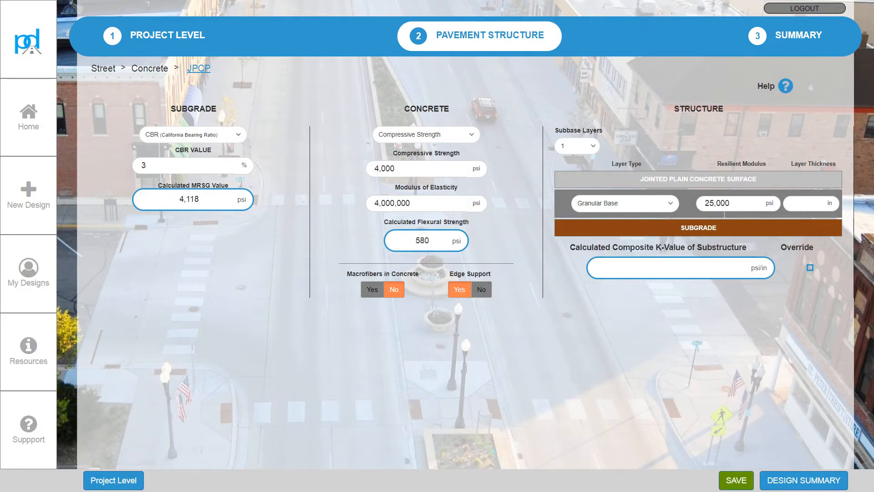
pyautogui.click(671, 209)
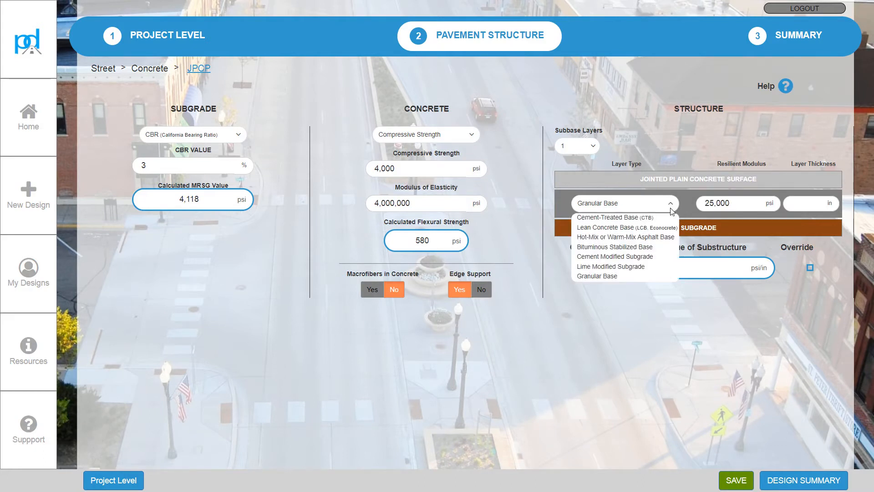
pyautogui.click(671, 208)
pyautogui.moveTo(730, 203); pyautogui.dragTo(704, 204)
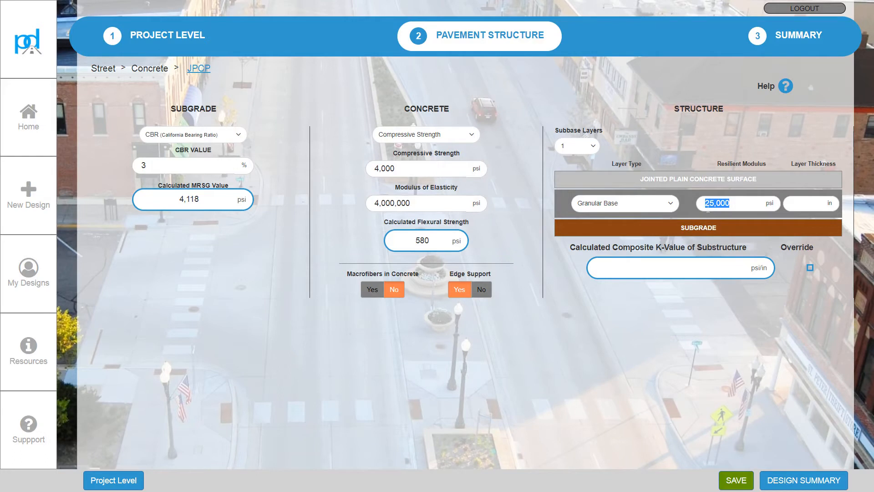
pyautogui.click(740, 207)
pyautogui.write('4')
# Enter a user-defined composite K-value of 200 psi/in for the substructure and proceed to the design summary.
pyautogui.click(810, 268)
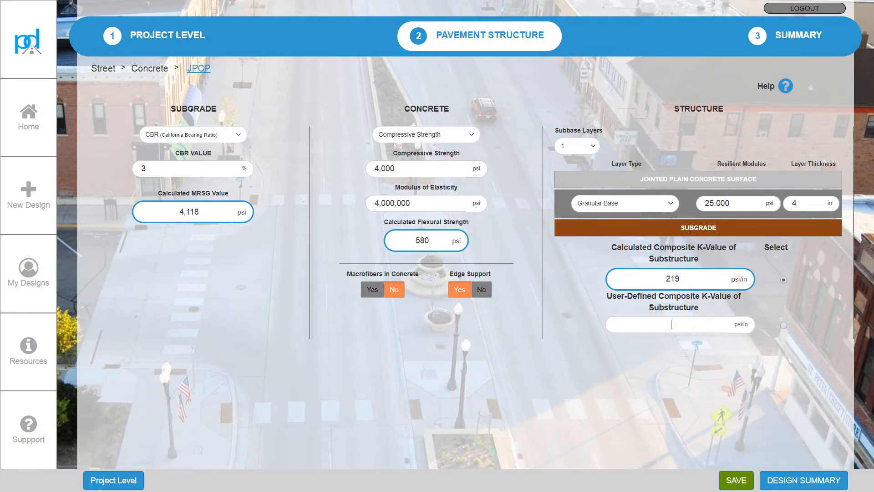
pyautogui.write('200')
pyautogui.click(788, 482)
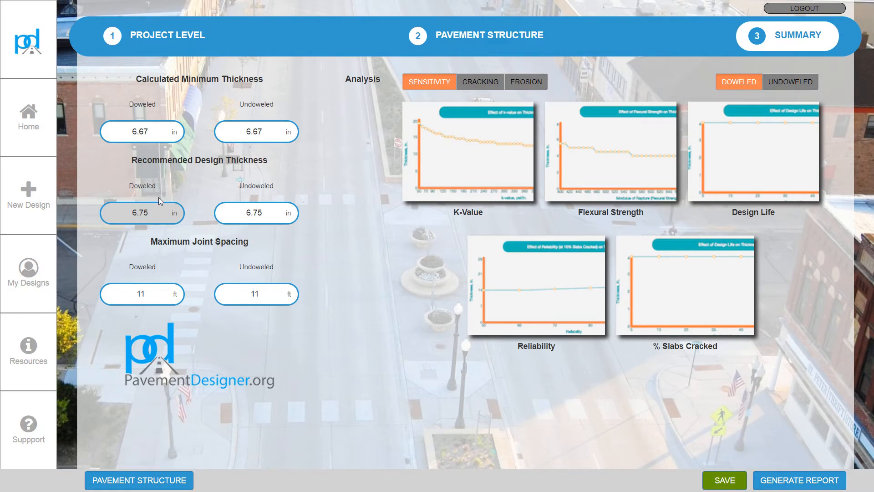
pyautogui.moveTo(161, 211)
# Review the sensitivity charts for K-value, concrete strength, design life, reliability and slabs cracked.
pyautogui.click(445, 187)
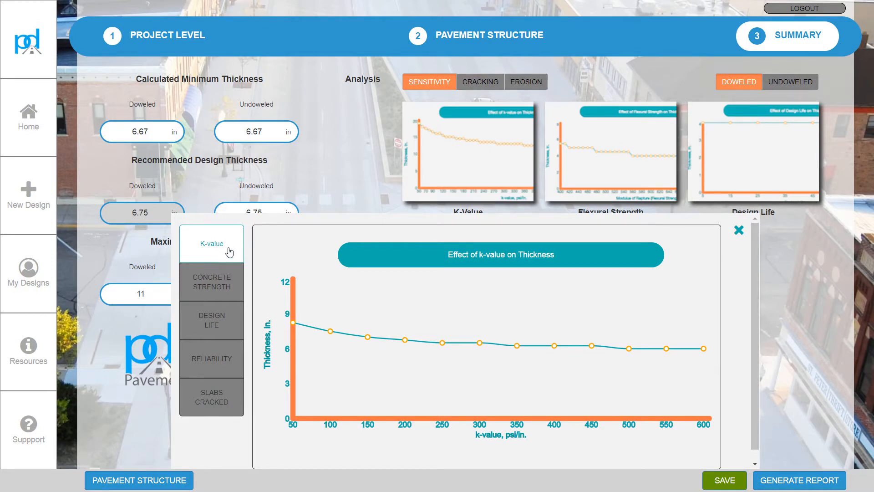
pyautogui.moveTo(279, 333)
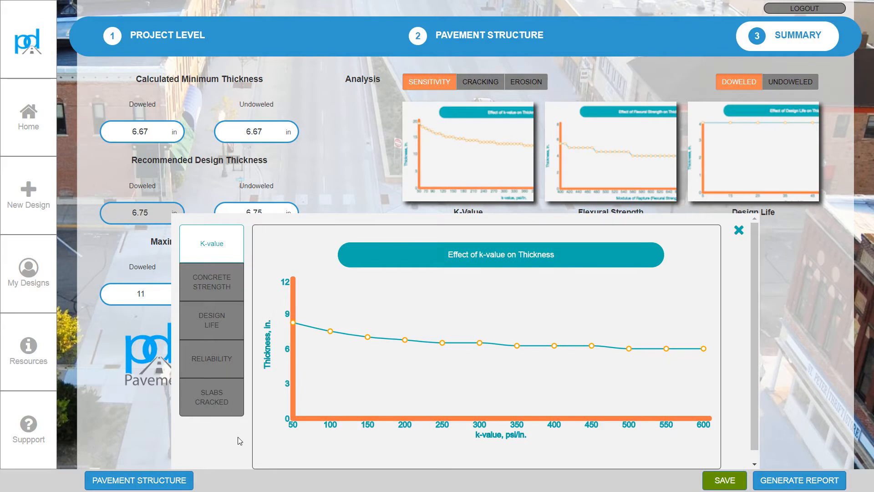
pyautogui.click(223, 287)
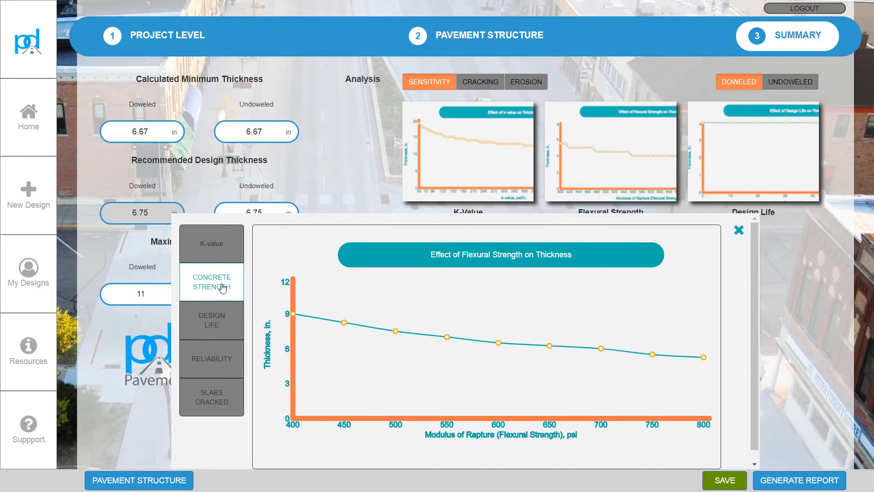
pyautogui.click(213, 322)
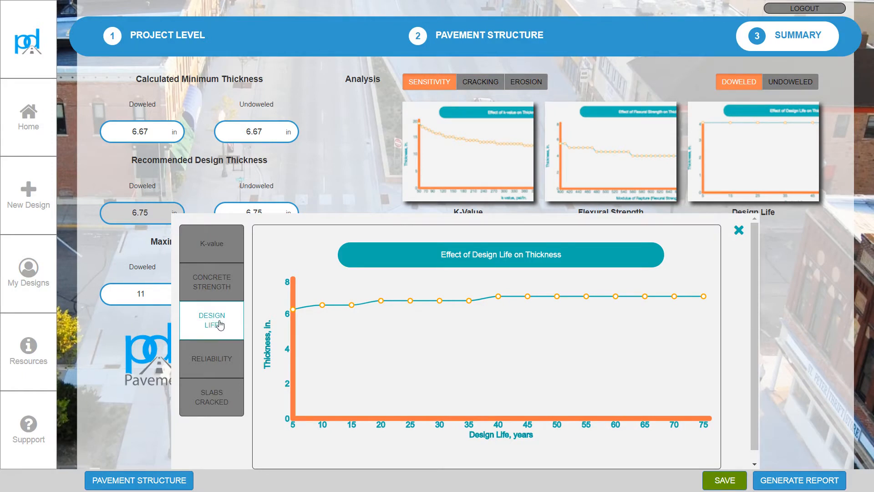
pyautogui.click(229, 357)
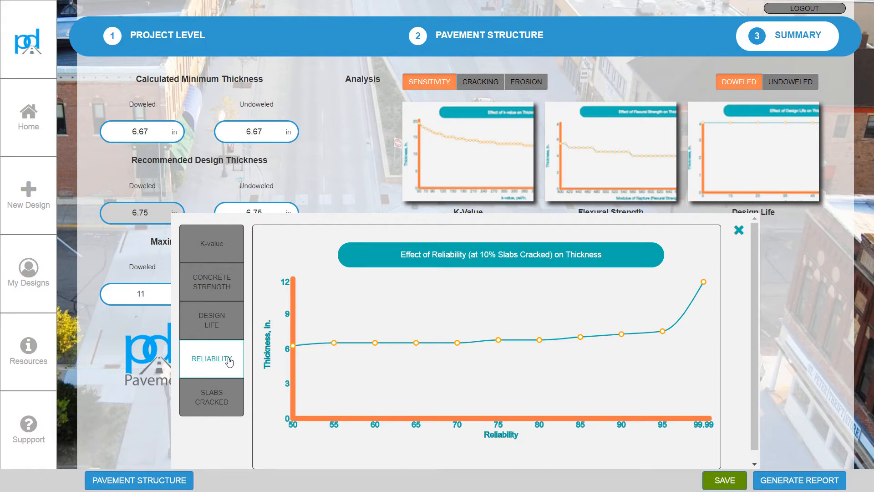
pyautogui.click(213, 398)
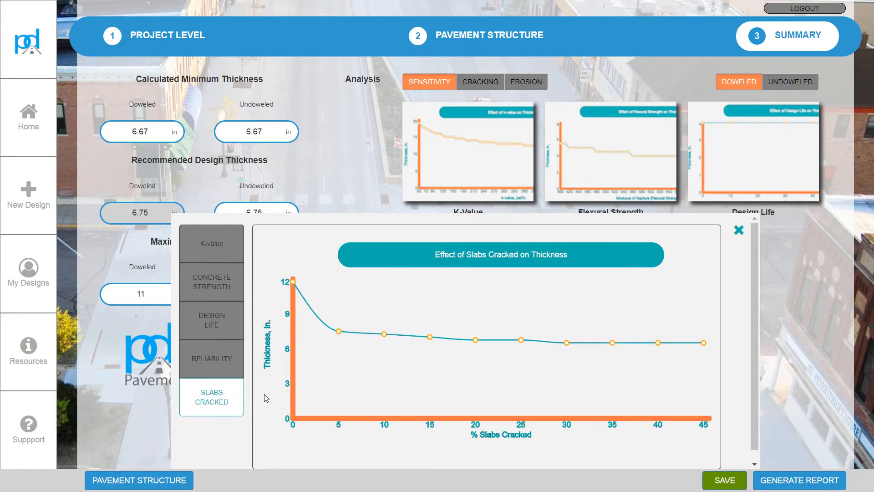
pyautogui.moveTo(337, 344)
pyautogui.click(737, 232)
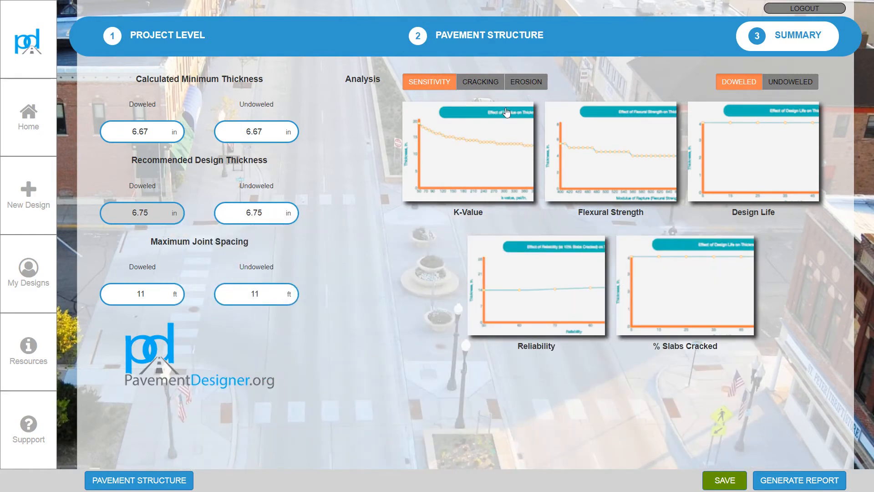
# Examine the cracking and erosion analysis tables for the doweled design and return to the sensitivity charts.
pyautogui.click(485, 88)
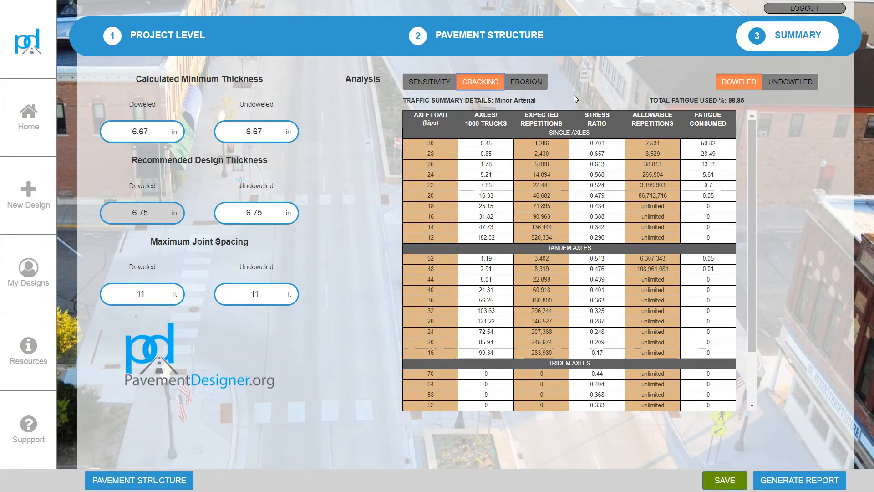
pyautogui.click(528, 85)
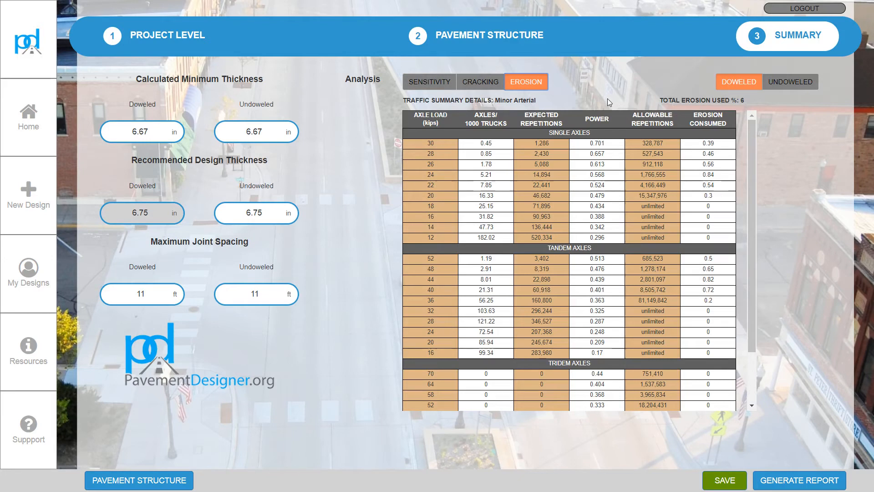
pyautogui.click(478, 85)
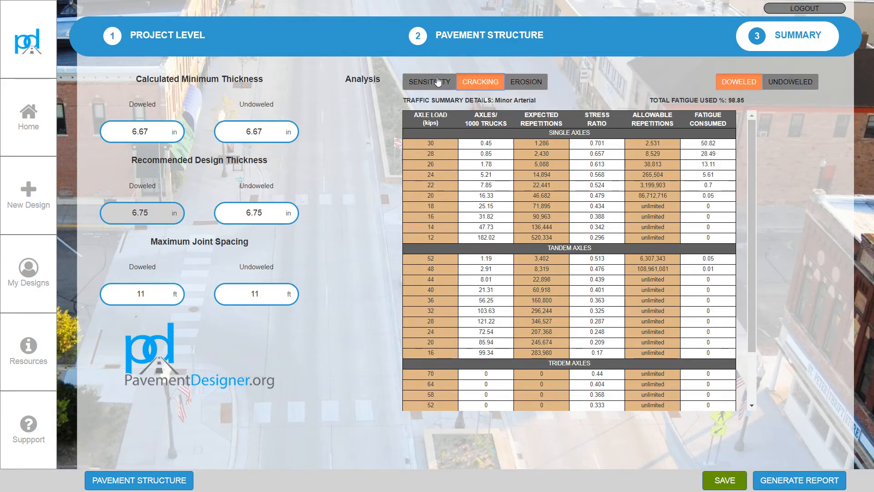
pyautogui.click(435, 82)
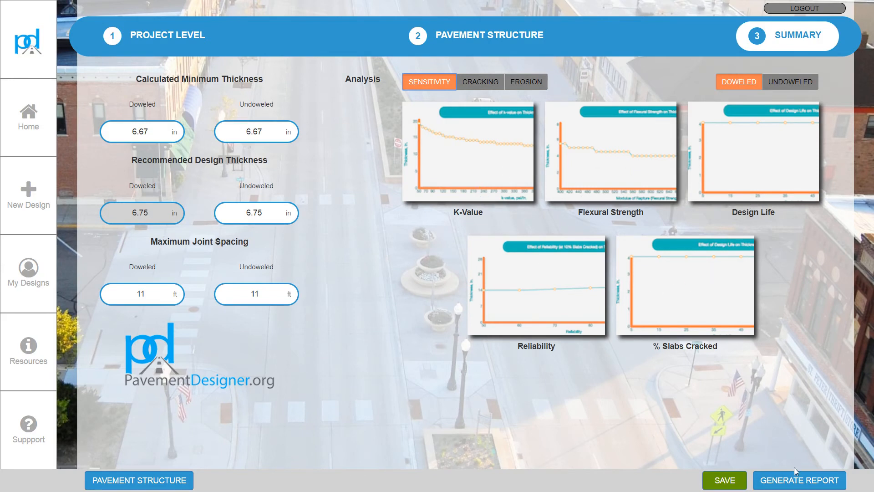
# Generate a report with design name "Default Name", the designer's name, route 1, the project zip code and owner ACPA.
pyautogui.click(792, 480)
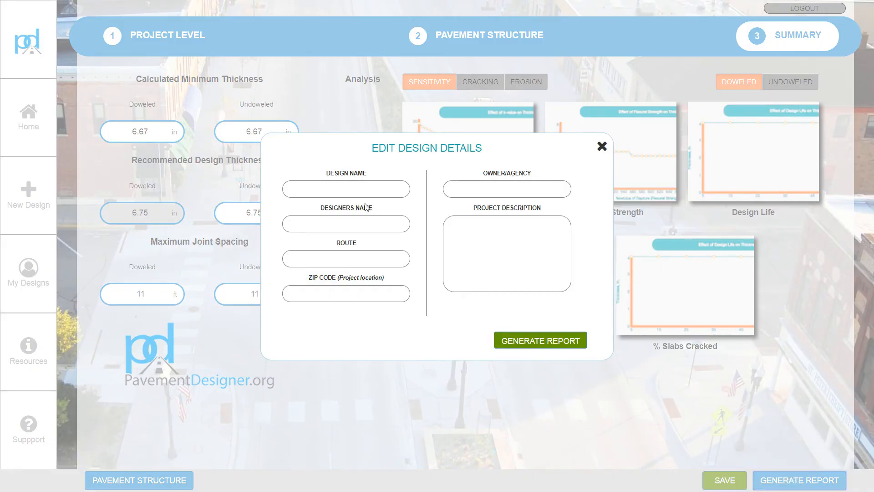
pyautogui.click(294, 188)
pyautogui.write('Default Name')
pyautogui.press('Tab')
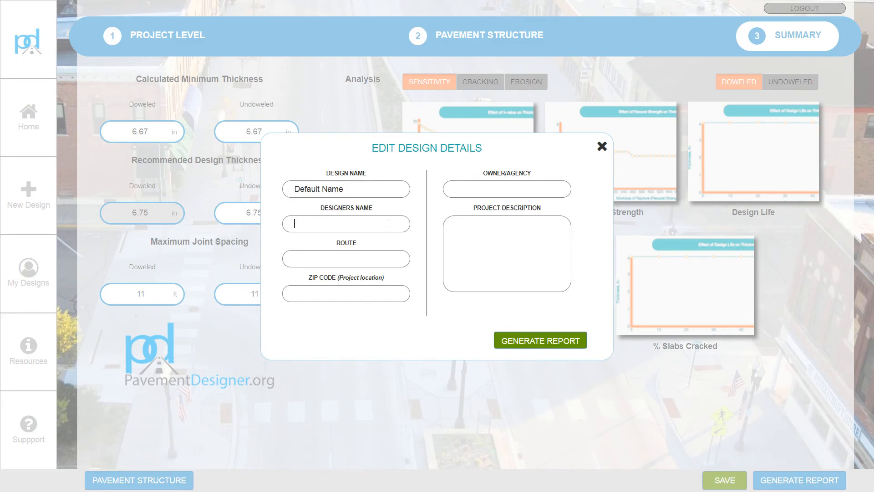
pyautogui.write('Eric')
pyautogui.press('Tab')
pyautogui.press('Tab')
pyautogui.write('60018')
pyautogui.write('ACPA')
pyautogui.click(553, 339)
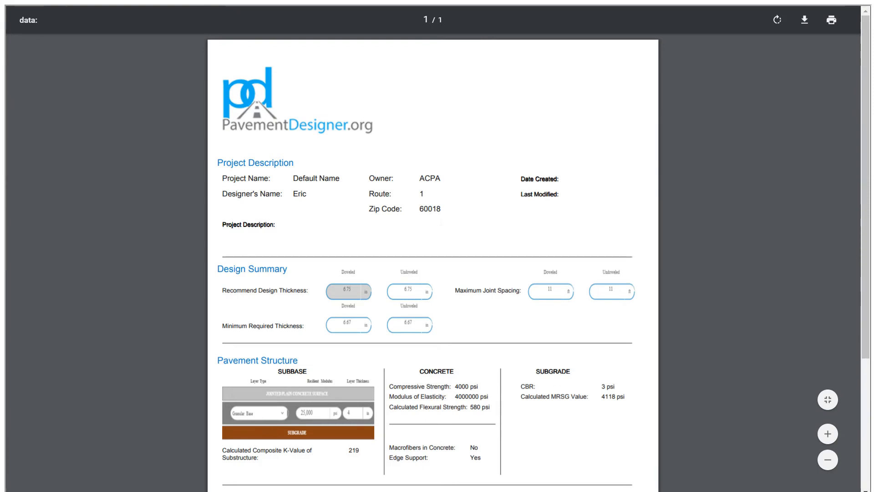
# Read through the generated report's design summary, pavement structure and project level sections, and return to the design summary.
pyautogui.scroll(-3, 432, 255)
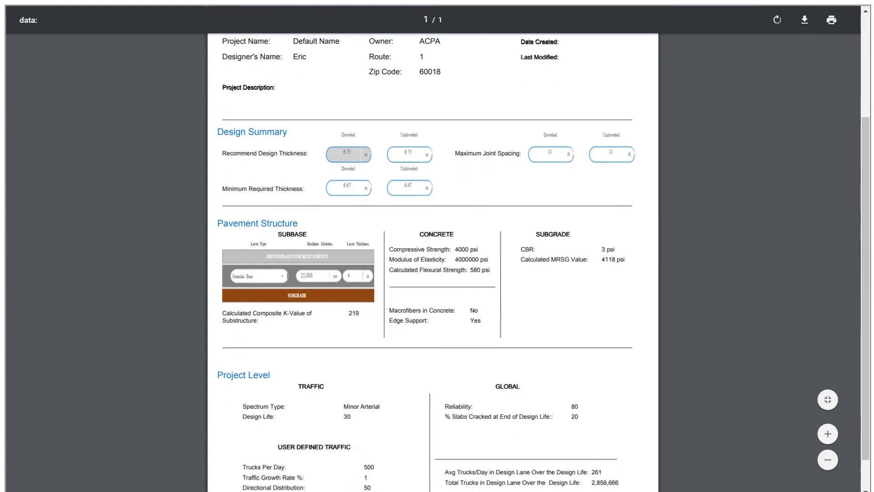
pyautogui.scroll(-1, 432, 255)
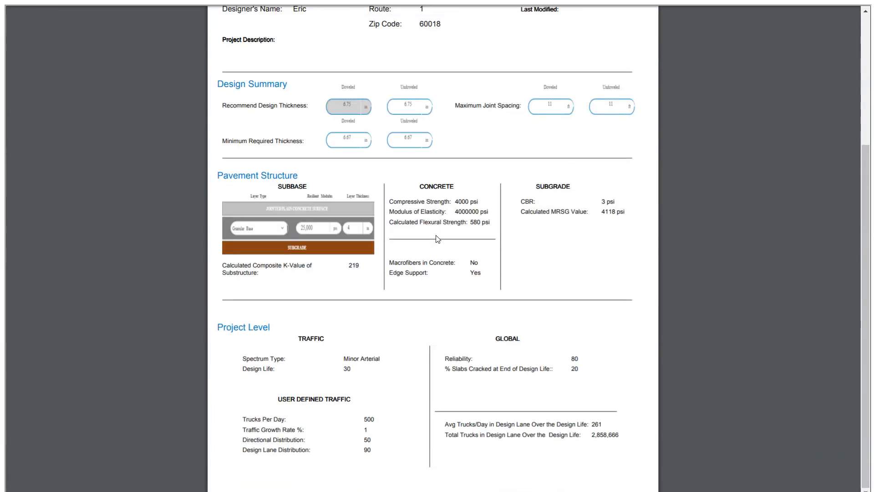
pyautogui.scroll(4, 434, 240)
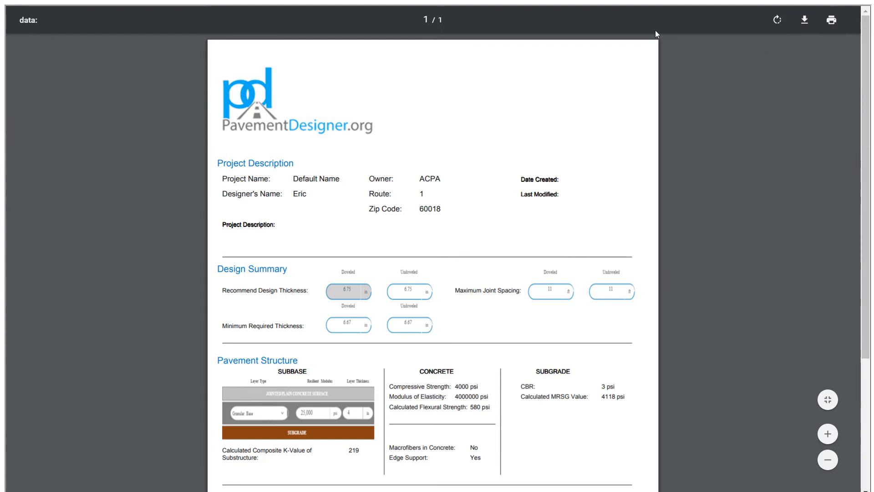
pyautogui.press('F11')
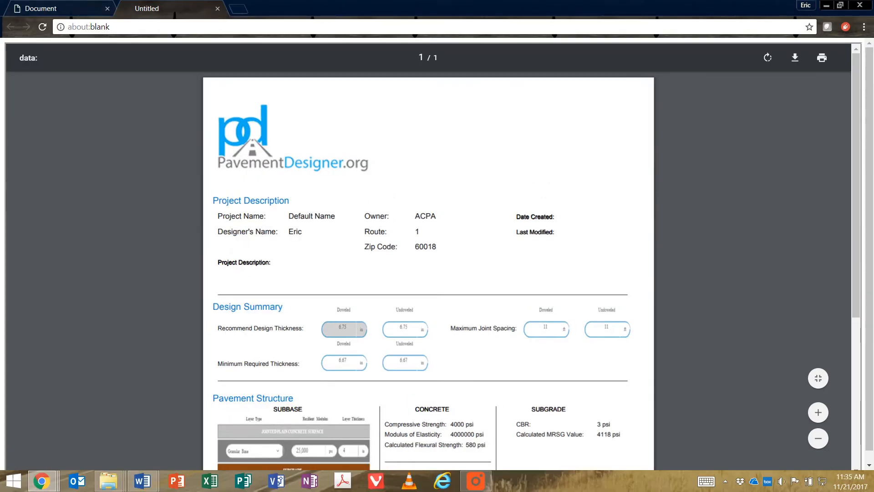
pyautogui.click(63, 8)
pyautogui.press('F11')
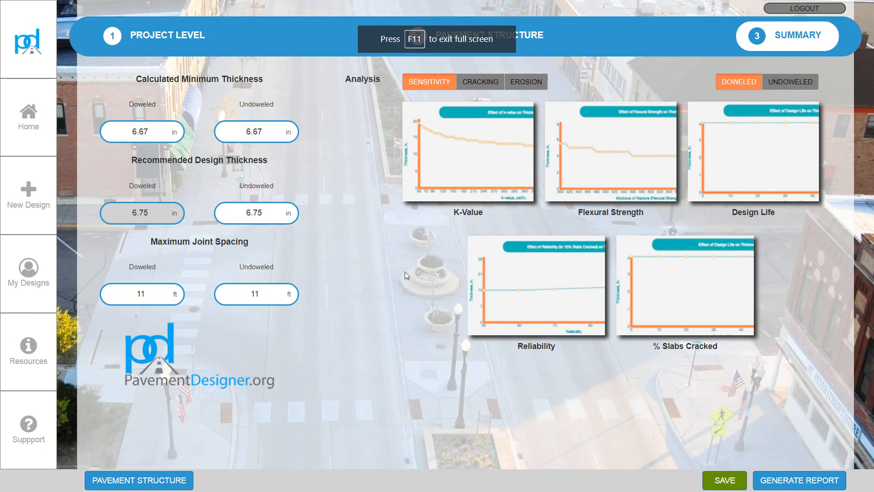
# Start saving the design and try out a new folder named "Project 1".
pyautogui.click(722, 482)
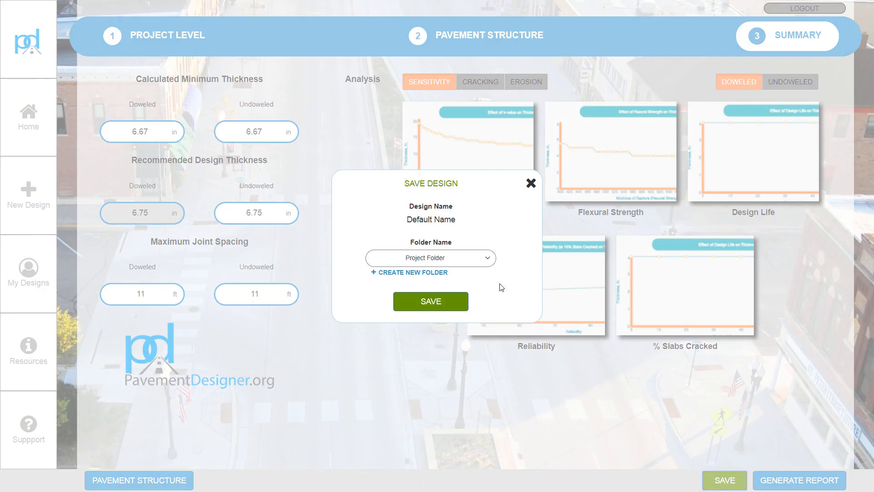
pyautogui.click(428, 272)
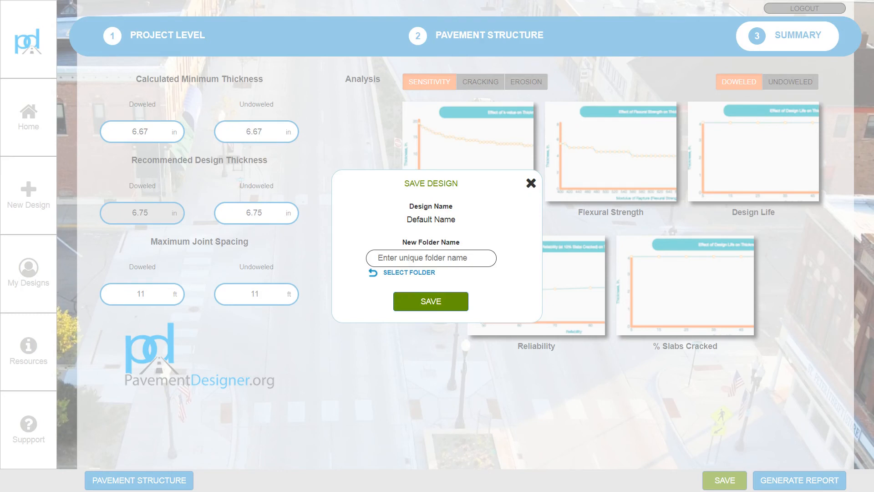
pyautogui.write('Projec')
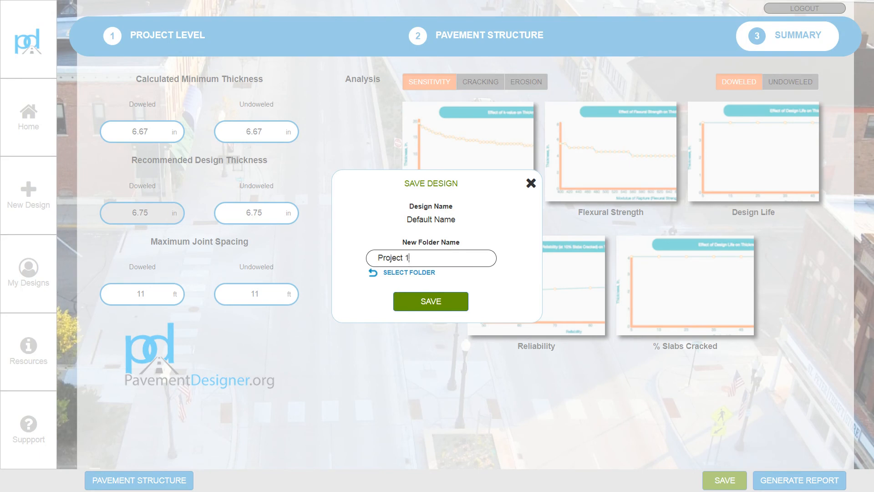
pyautogui.write('t 1')
pyautogui.click(412, 272)
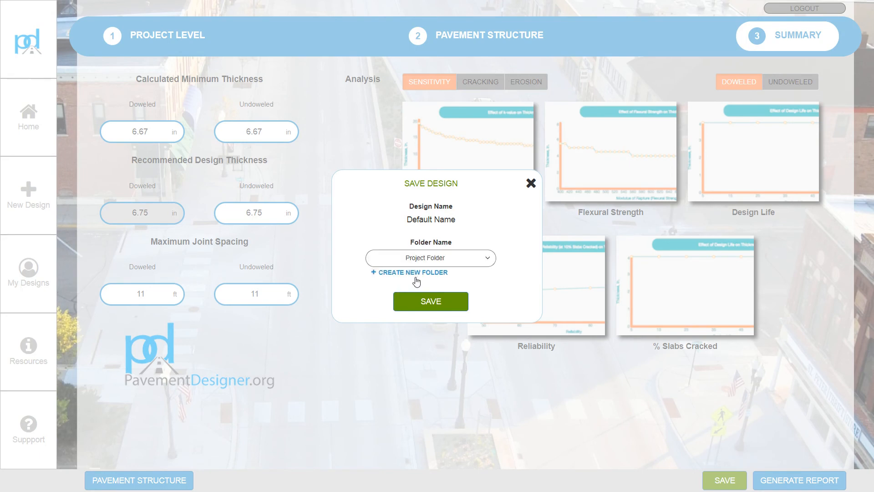
# Save the design in the existing Test Projects folder and close the save dialog.
pyautogui.click(440, 266)
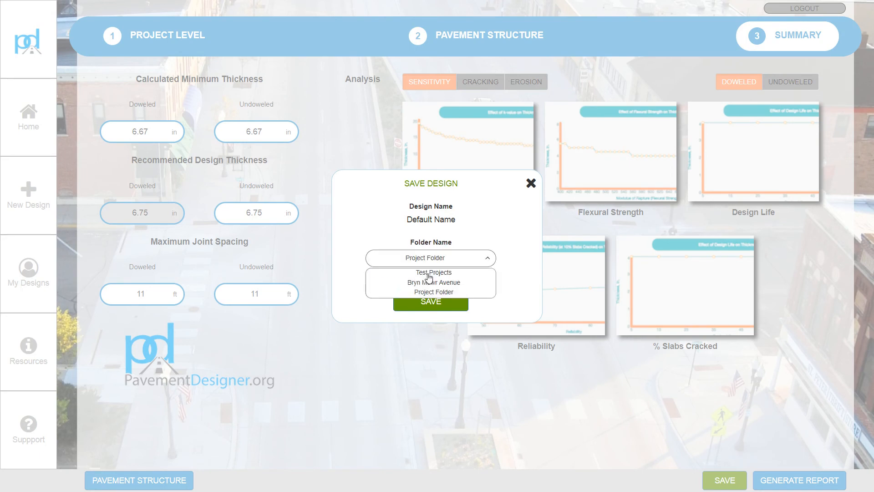
pyautogui.click(427, 270)
pyautogui.click(429, 302)
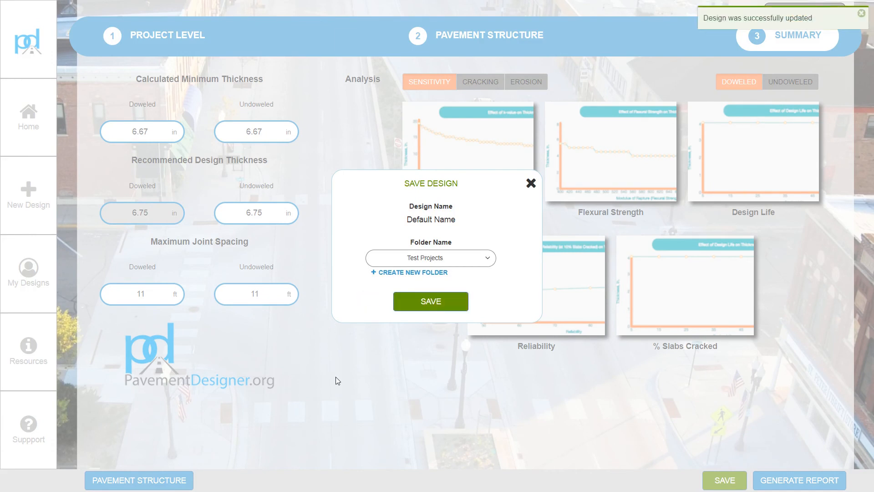
pyautogui.click(530, 184)
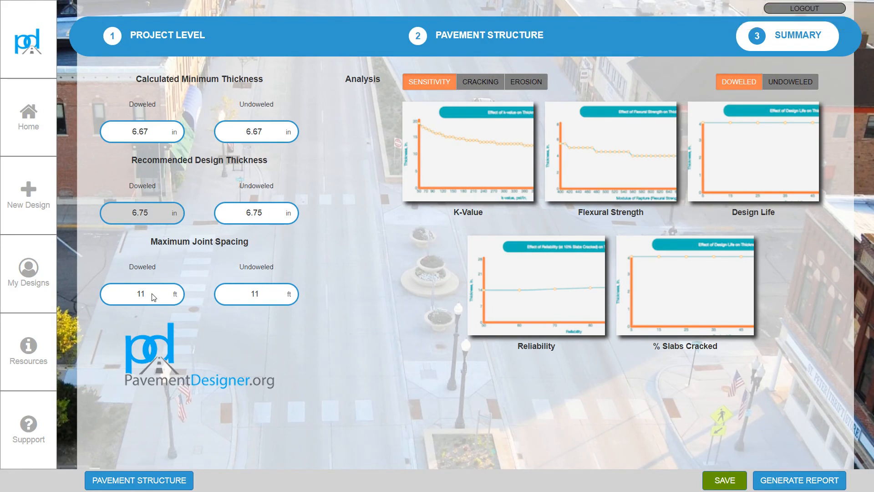
# Reopen the saved "Default Name" design for editing from the list of saved designs.
pyautogui.click(32, 275)
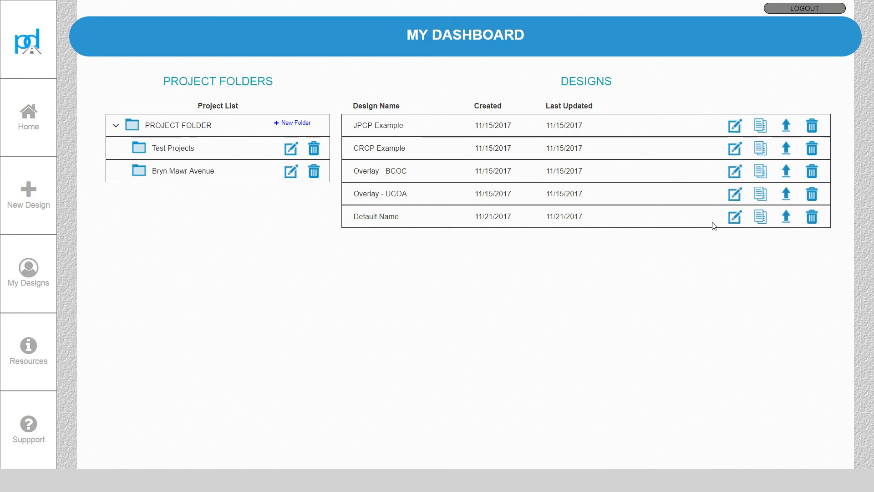
pyautogui.click(735, 217)
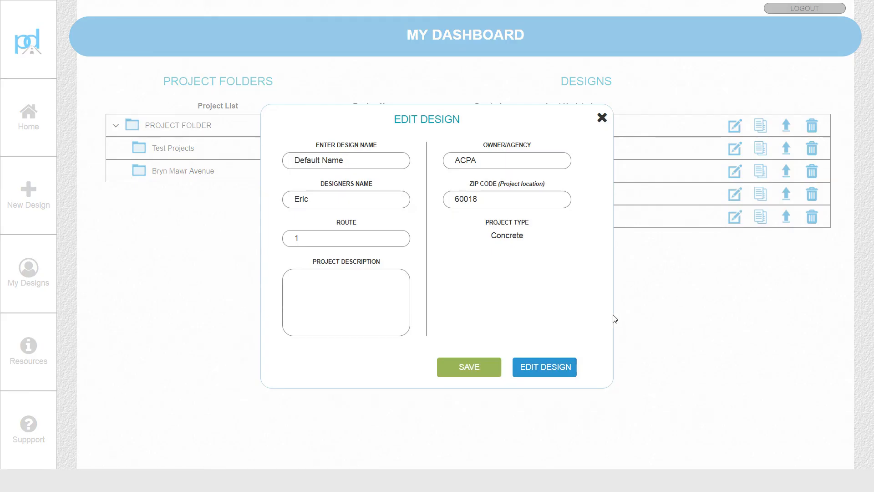
pyautogui.click(531, 372)
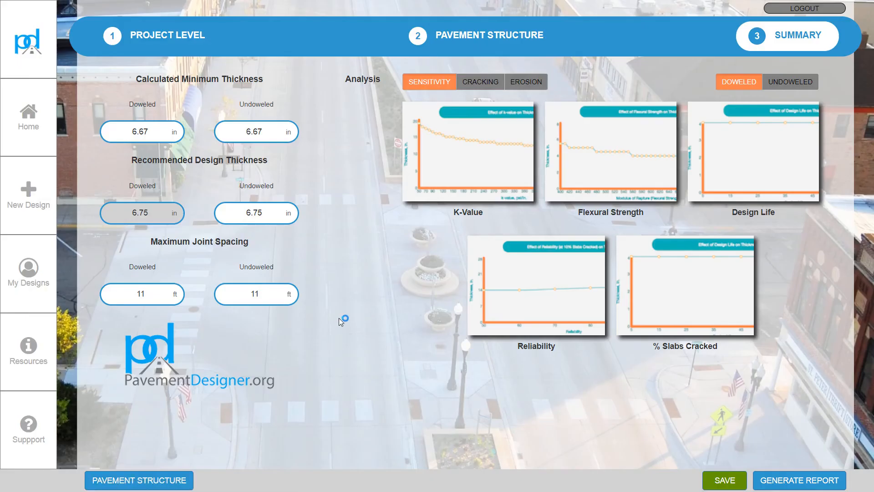